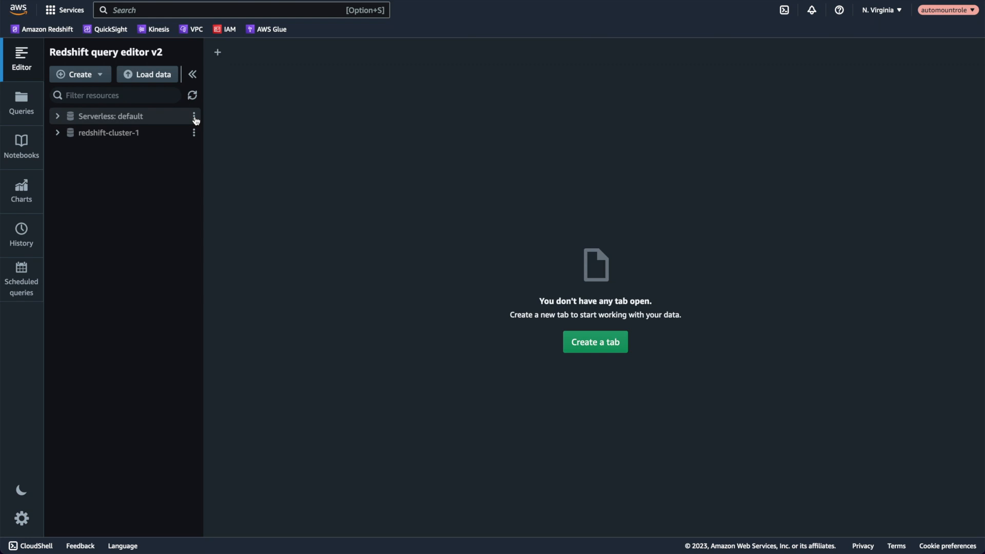
- Create a connection to Serverless: default as a federated user with the dev database
click(195, 119)
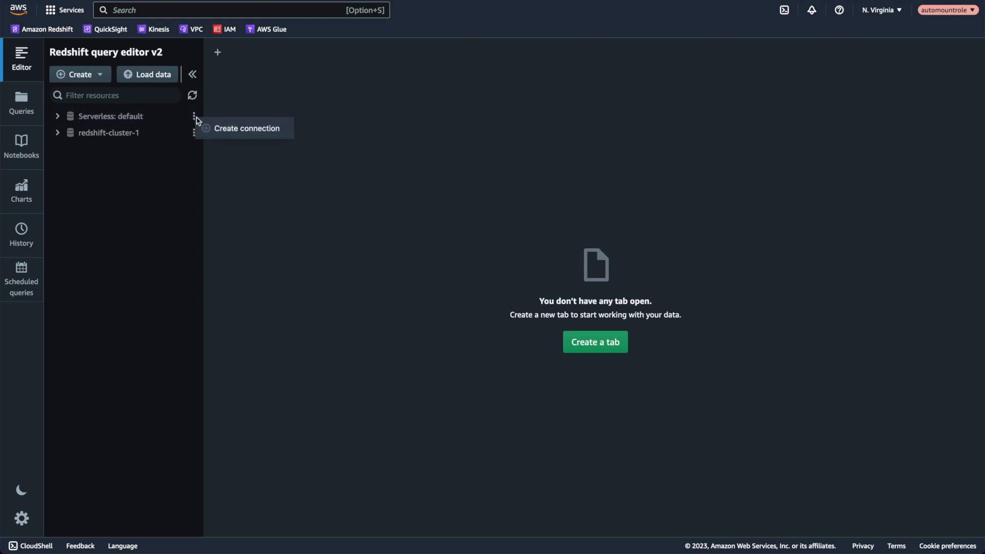
click(226, 127)
click(620, 371)
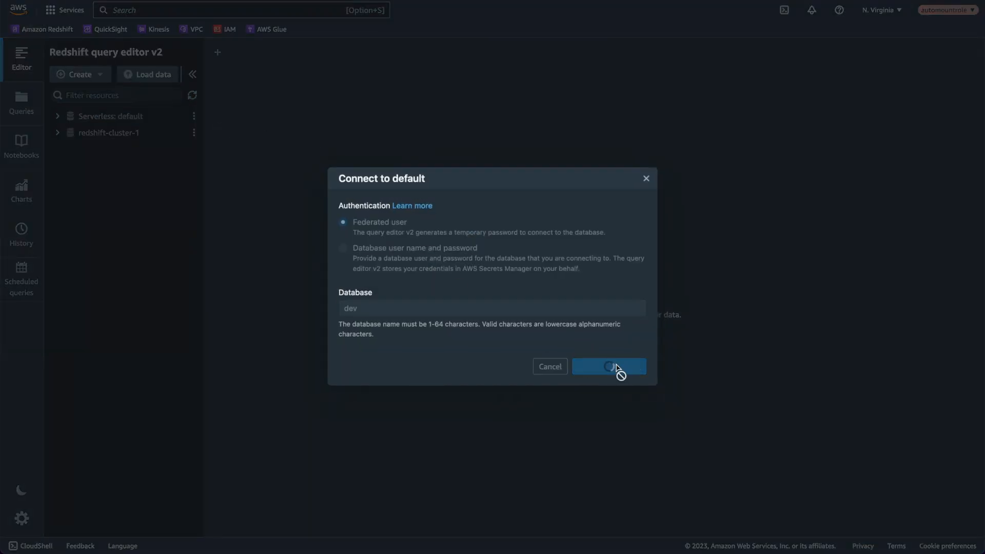
- Create a connection to redshift-cluster-1 using temporary credentials from the IAM identity and the dev database
click(194, 133)
click(225, 148)
click(351, 199)
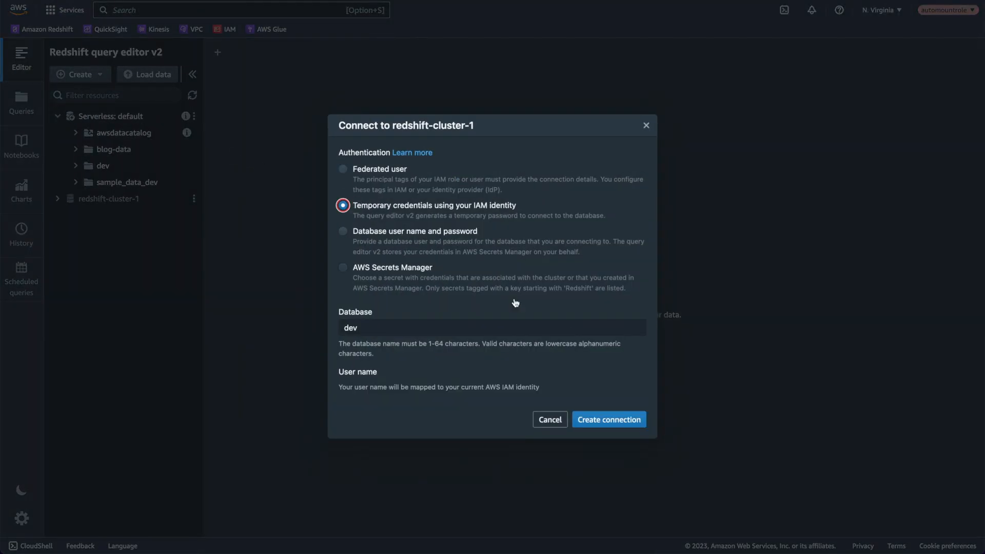
click(618, 426)
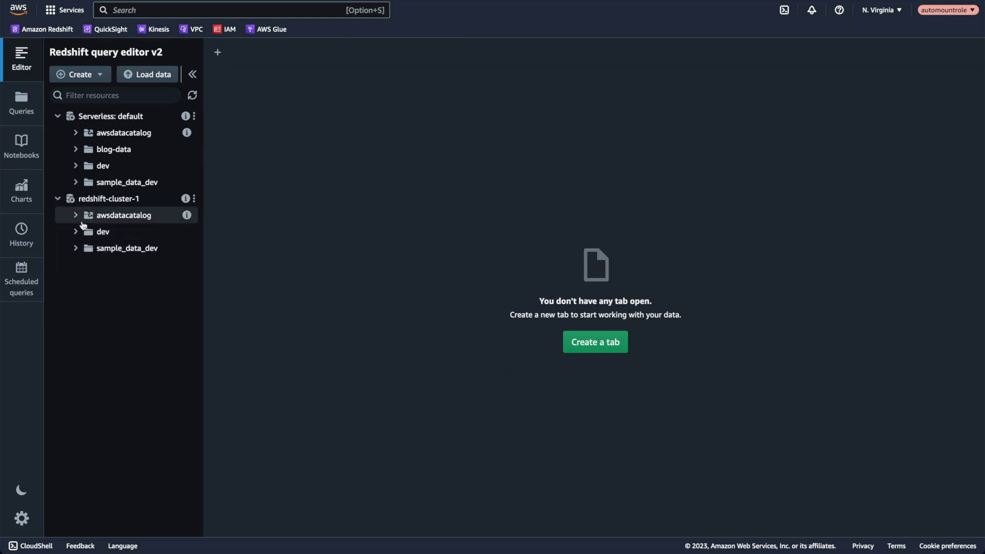
- Generate and run a SELECT * query on the ny_pub table in the serverless awsdatacatalog's automountdb schema
click(76, 134)
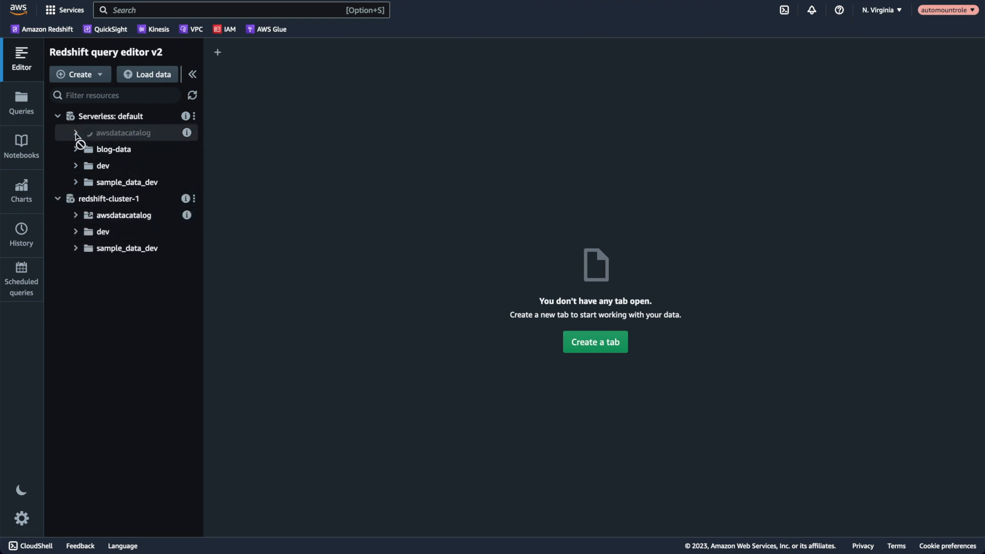
click(95, 150)
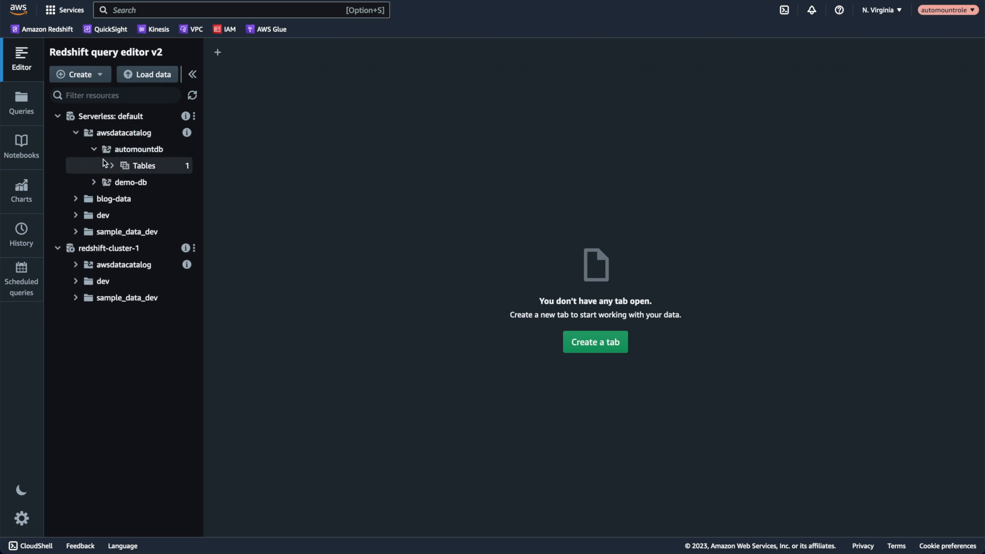
click(113, 166)
drag(140, 179, 218, 206)
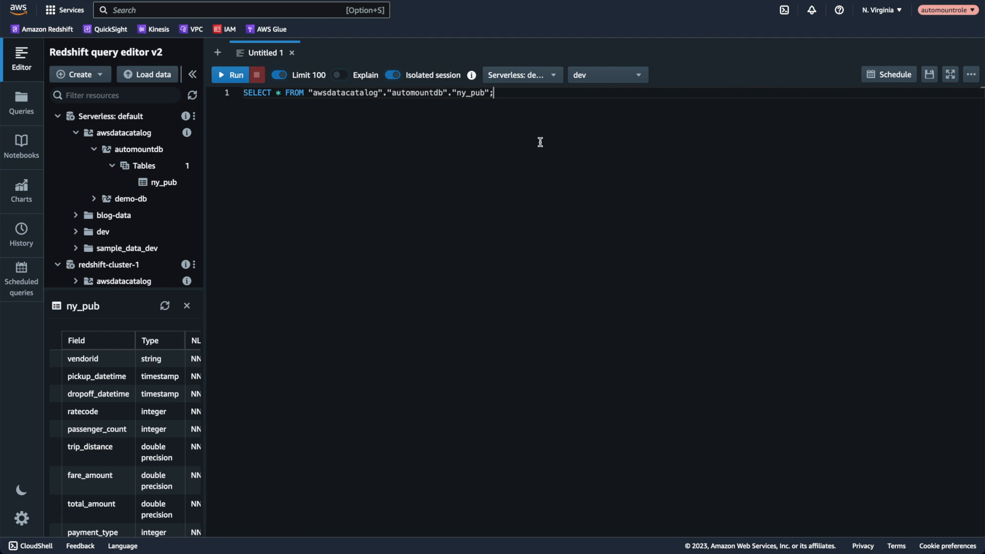
drag(494, 92, 244, 92)
click(231, 74)
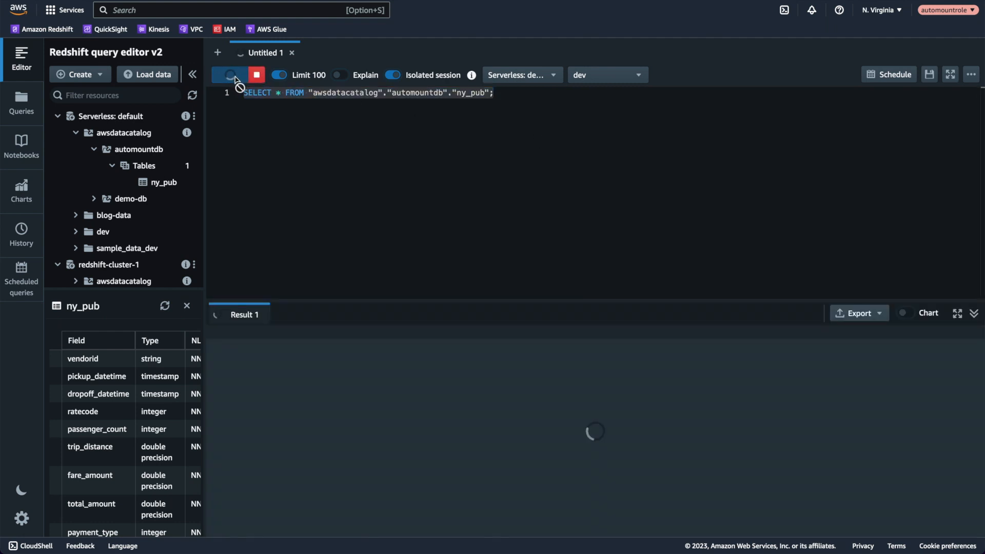
- Add statements for SHOW SCHEMAS FROM DATABASE awsdatacatalog, SHOW TABLES FROM SCHEMA awsdatacatalog.automountdb and SHOW COLUMNS FROM TABLE awsdatacatalog.automountdb.ny_pub below the query
click(603, 123)
key(Return)
key(Return)
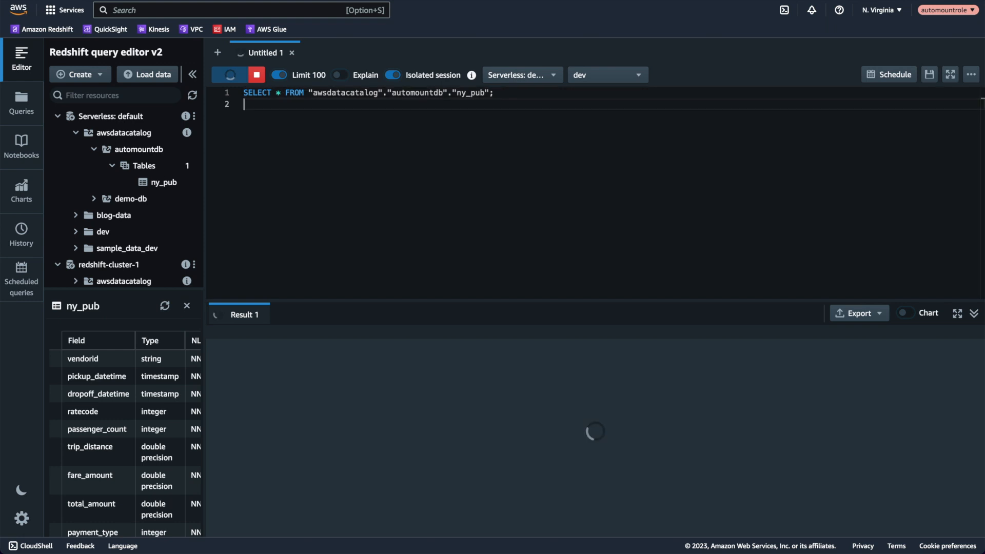
text(SHOW SCHEMAS FROM DATABASE awsdatacatalog  SHOW TABLES FROM SCHEMA awsdatacatalog.automountdb  SHOW COLUMNS FROM TABLE awsdatacatalog.automountdb.ny_pub)
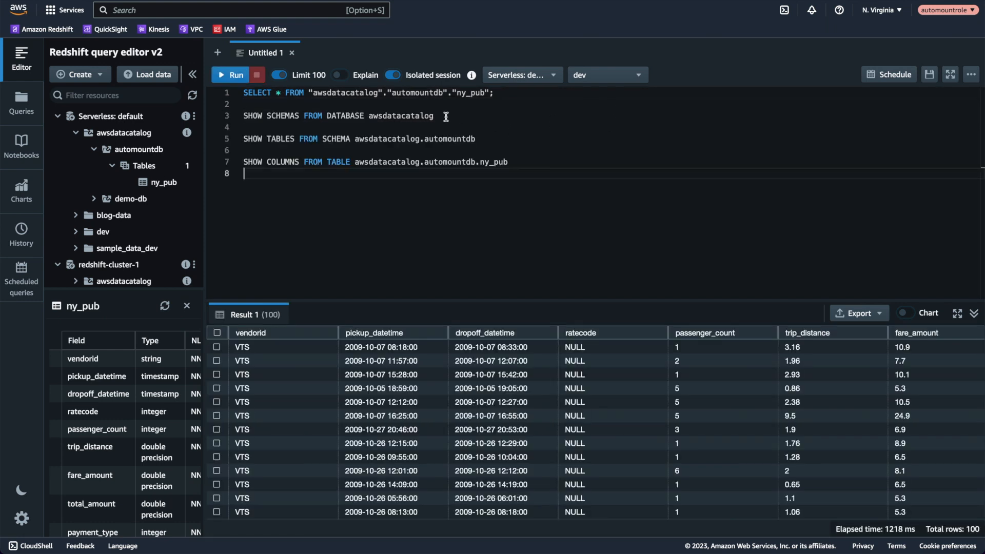
- Run the SHOW SCHEMAS, SHOW TABLES and SHOW COLUMNS statements separately, one after another
drag(445, 116, 234, 116)
click(231, 75)
drag(484, 139, 235, 138)
click(233, 75)
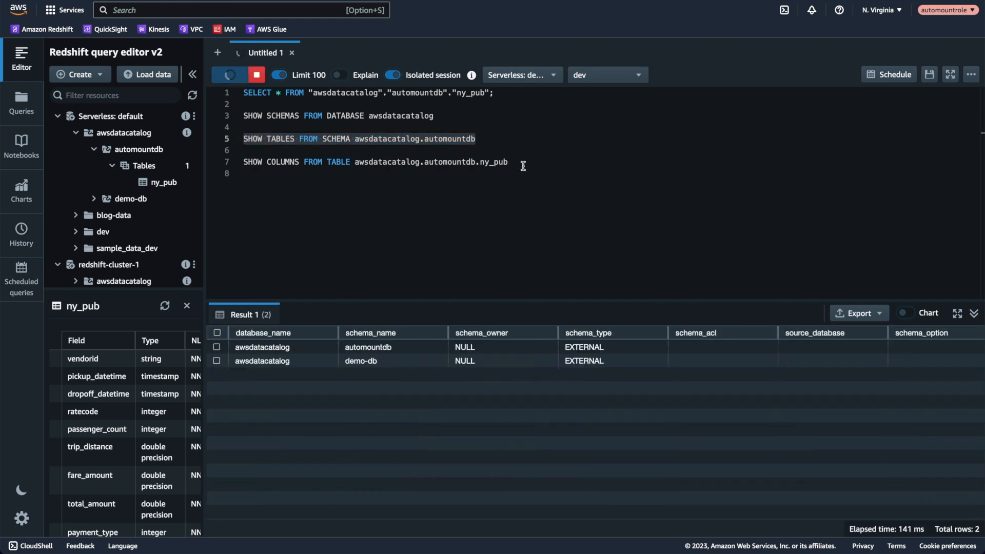
drag(510, 162, 220, 168)
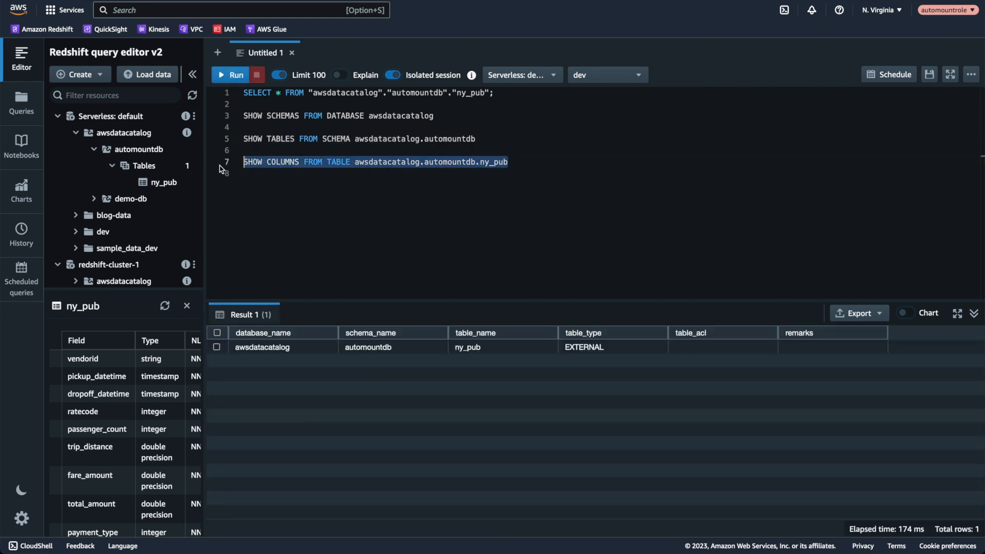
click(235, 76)
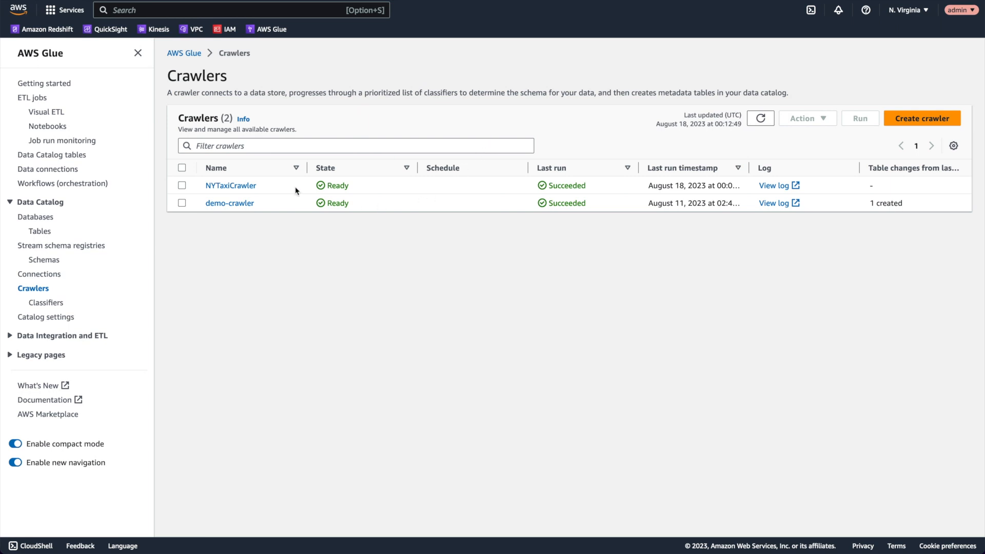
- Run the NYTaxiCrawler crawler in AWS Glue and open the automountdb database to view its tables
click(236, 188)
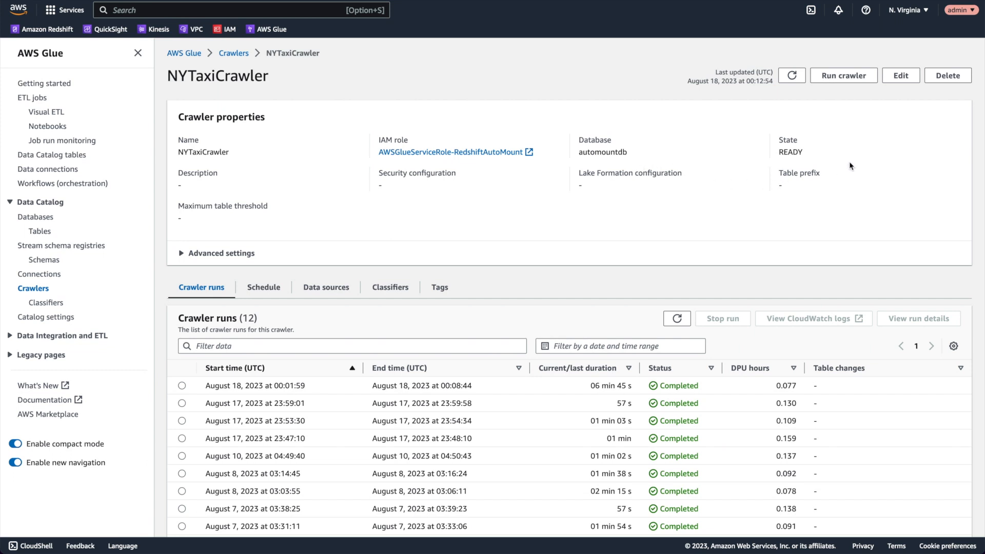
click(844, 76)
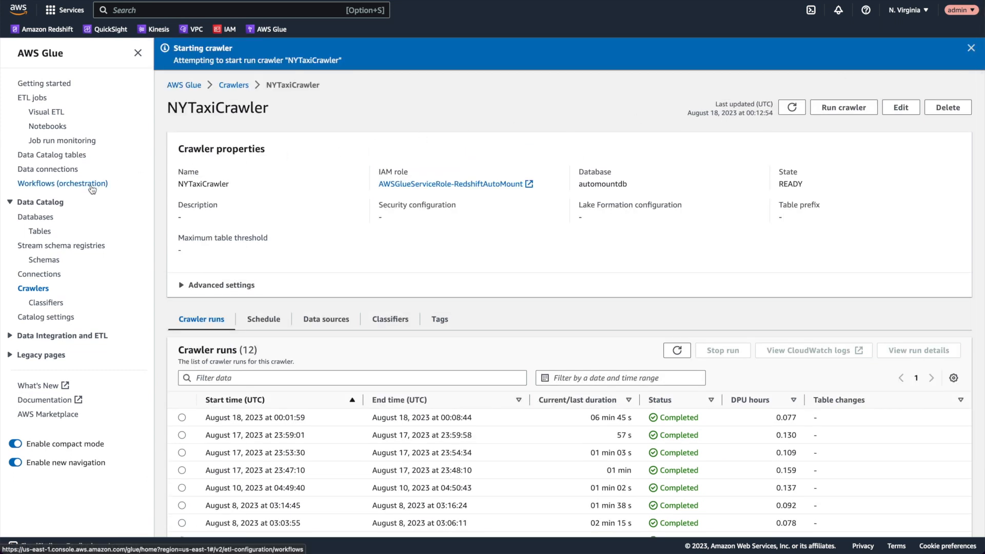
click(40, 217)
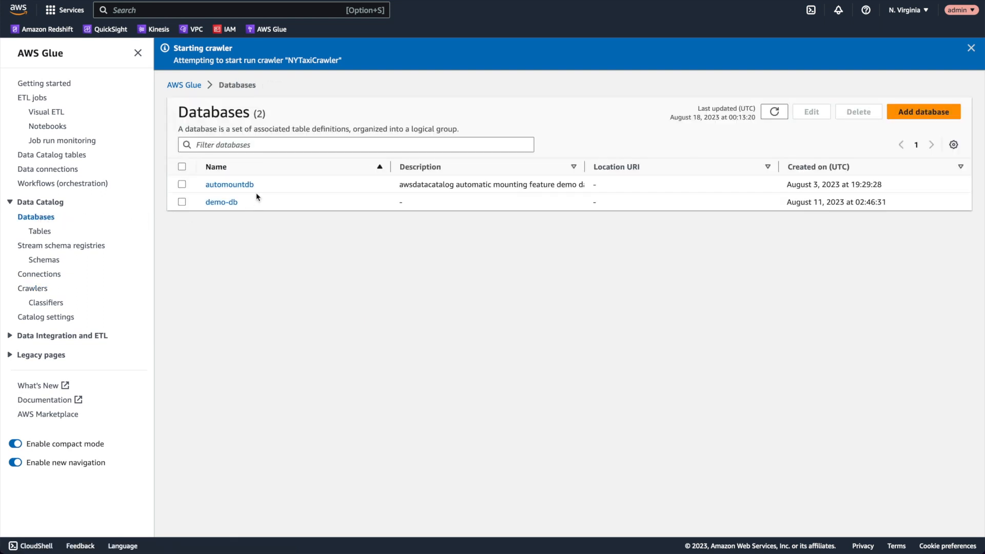
click(228, 186)
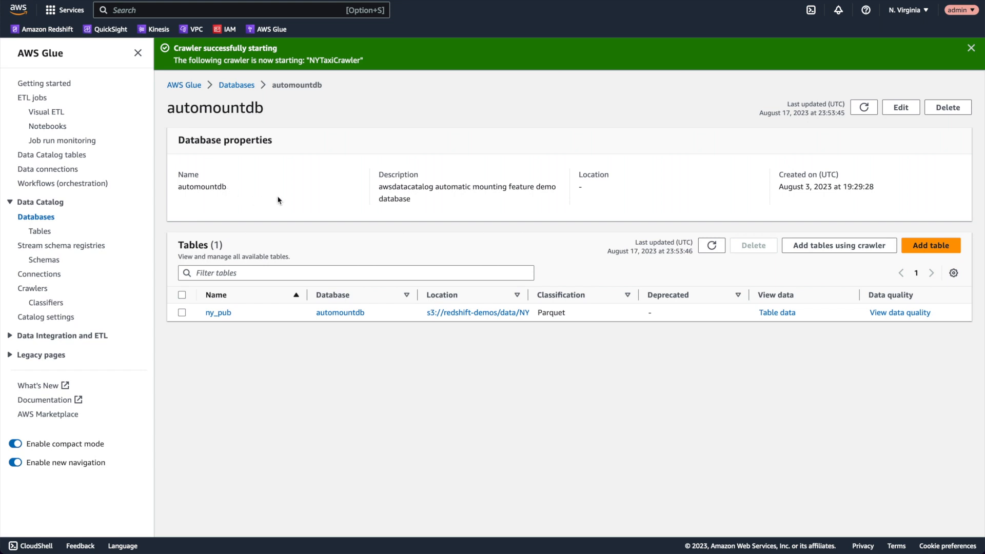
- Switch to IAM and view the tags of the automountrole role
key(ctrl+Tab)
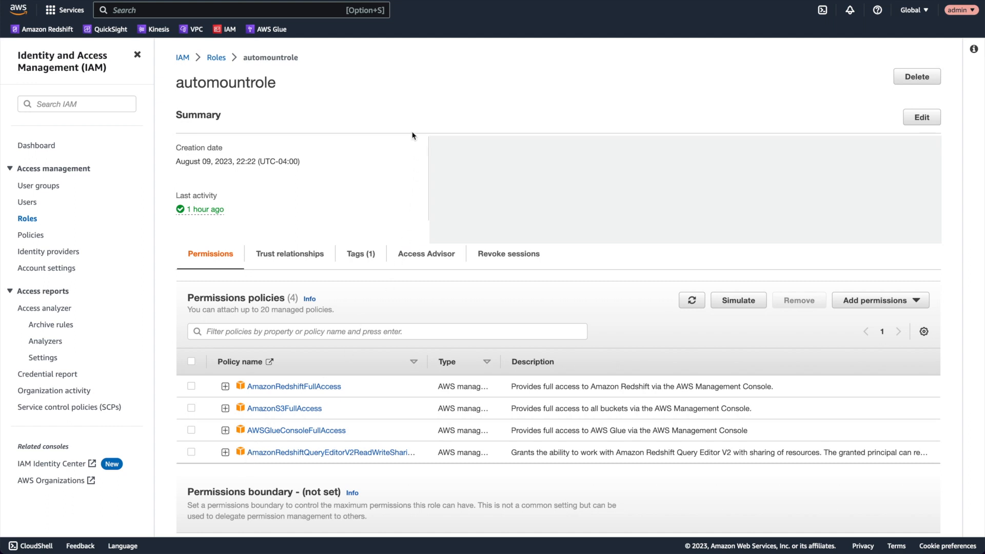
click(354, 255)
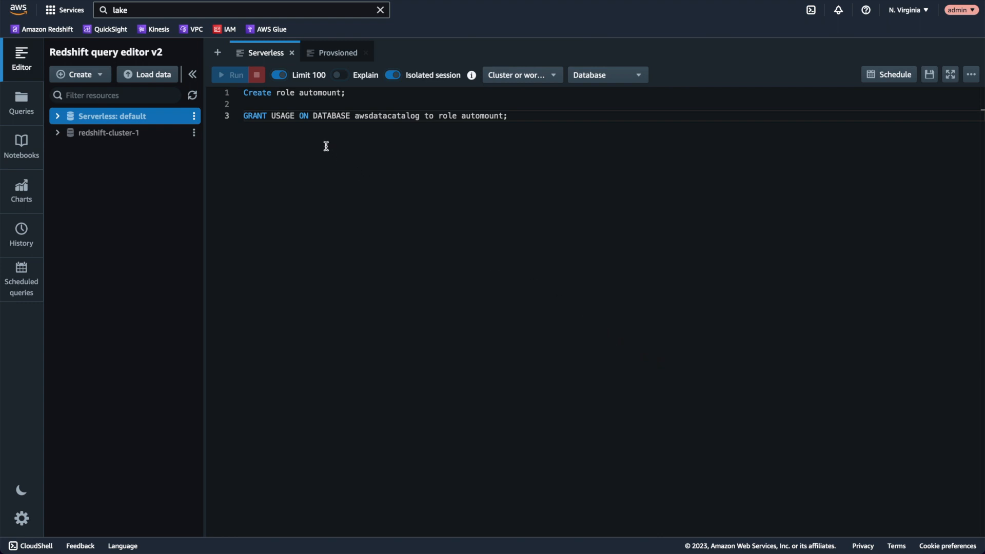
- Examine the statements that create the automount role and grant it usage on awsdatacatalog in the Serverless query
drag(354, 95, 237, 96)
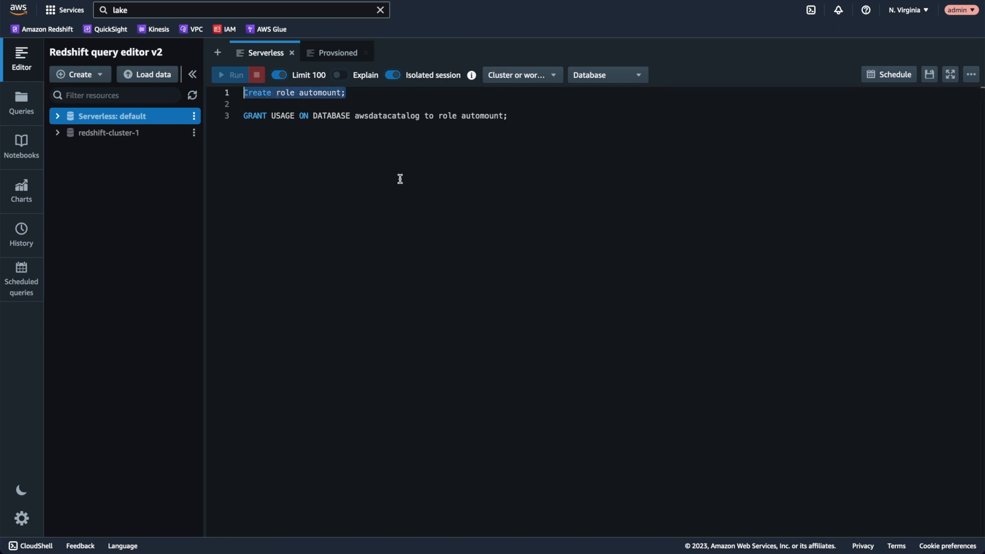
click(514, 116)
drag(514, 116, 237, 120)
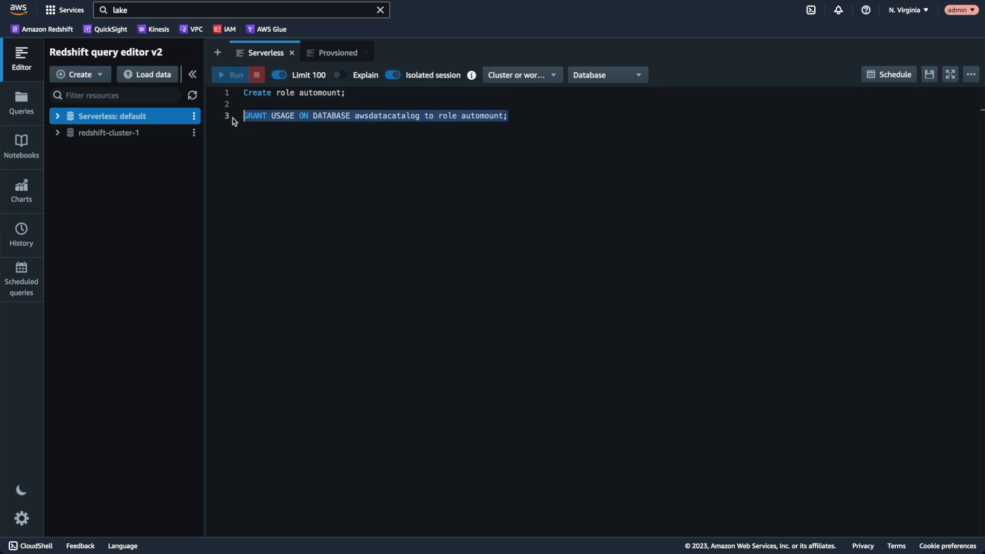
- Connect the admin session to Serverless: default as a federated user with the dev database
click(195, 117)
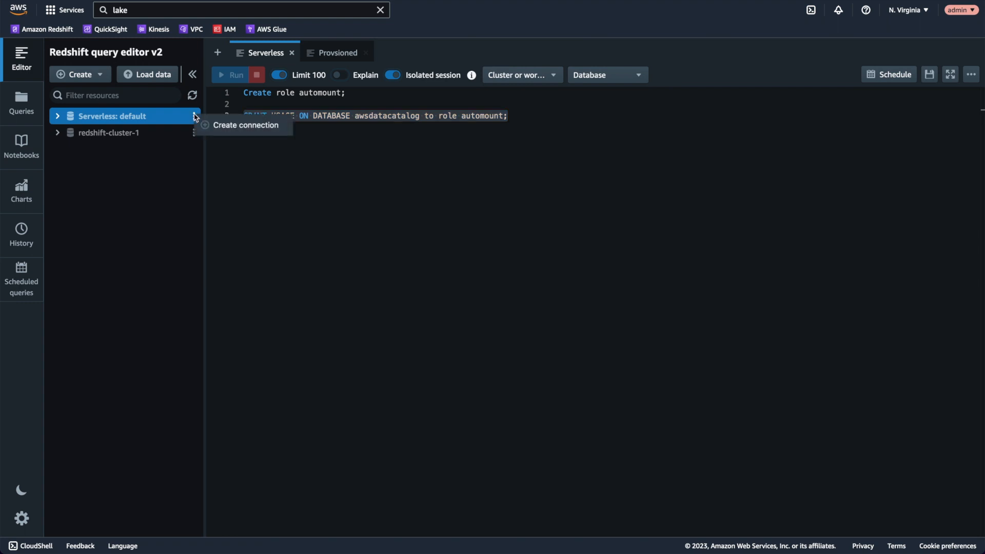
click(210, 125)
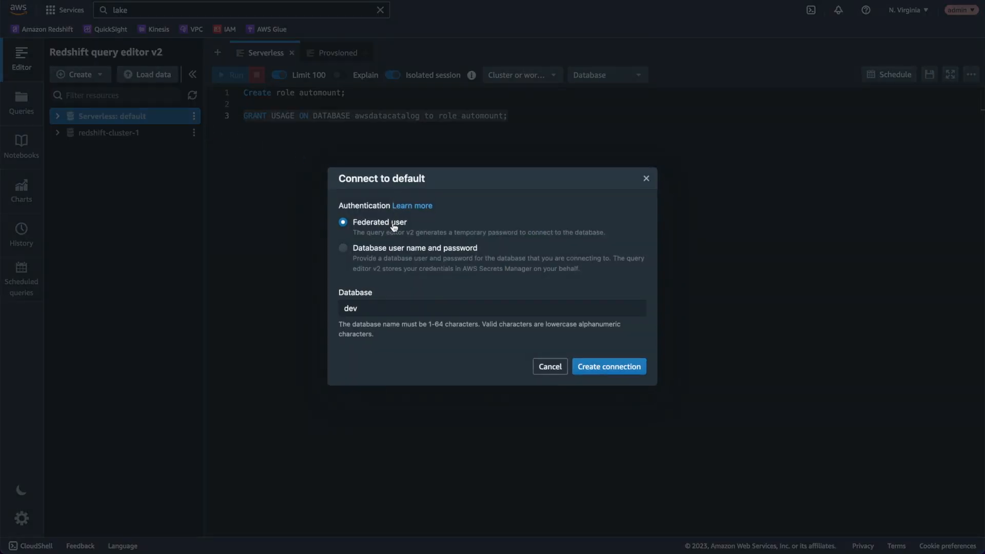
click(616, 365)
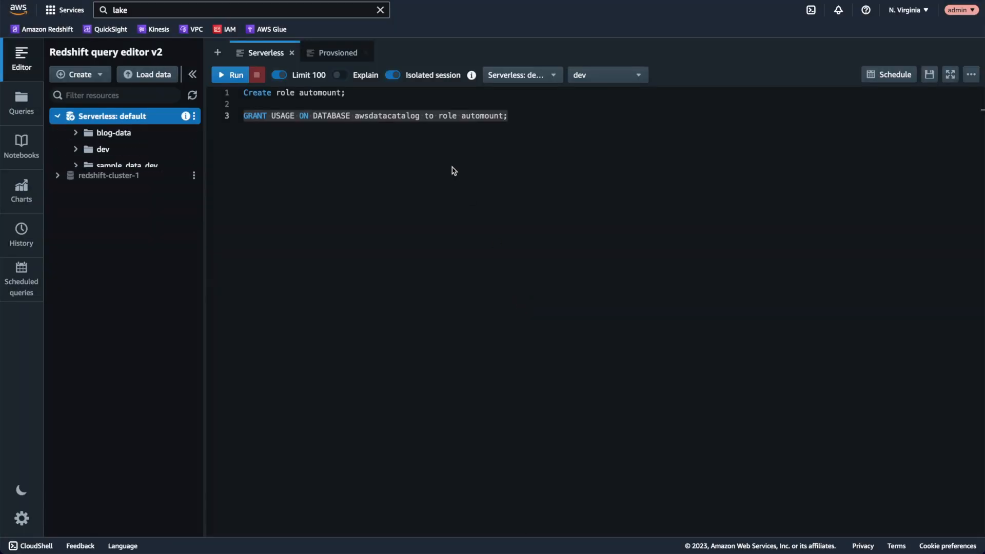
- Select the GRANT USAGE statement for "IAMR:automountrole" in the Provsioned query and connect to redshift-cluster-1 with temporary IAM identity credentials
click(329, 52)
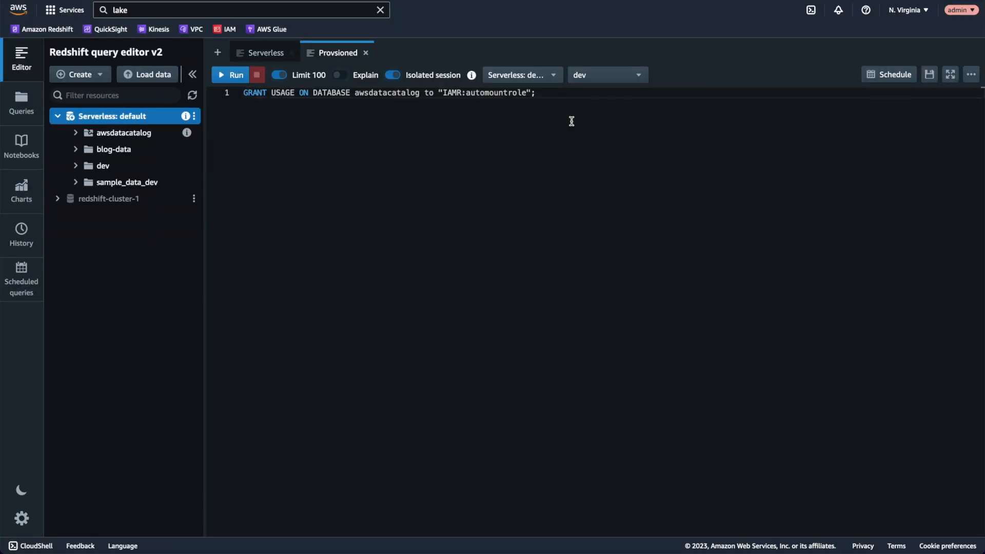
drag(536, 92, 220, 98)
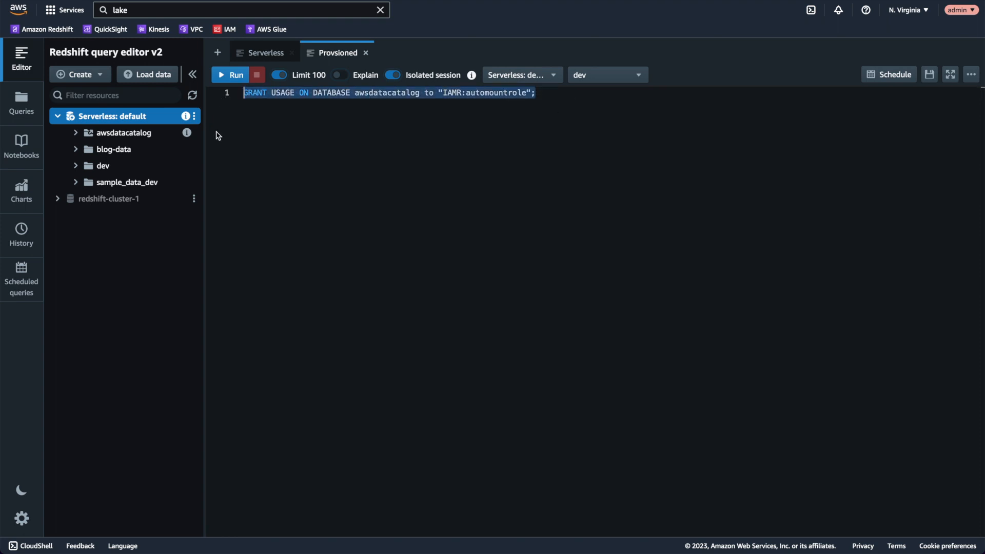
click(194, 199)
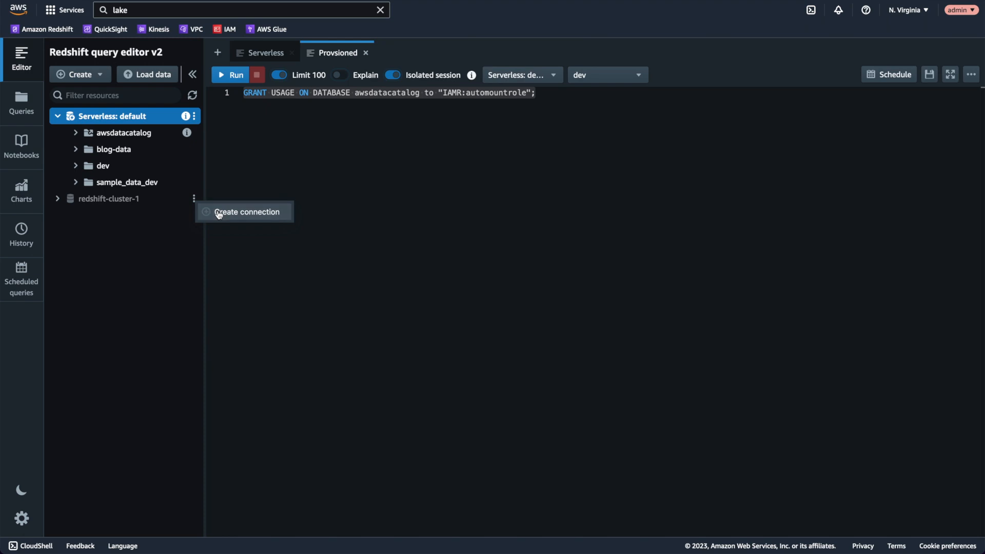
click(216, 213)
click(361, 211)
click(638, 425)
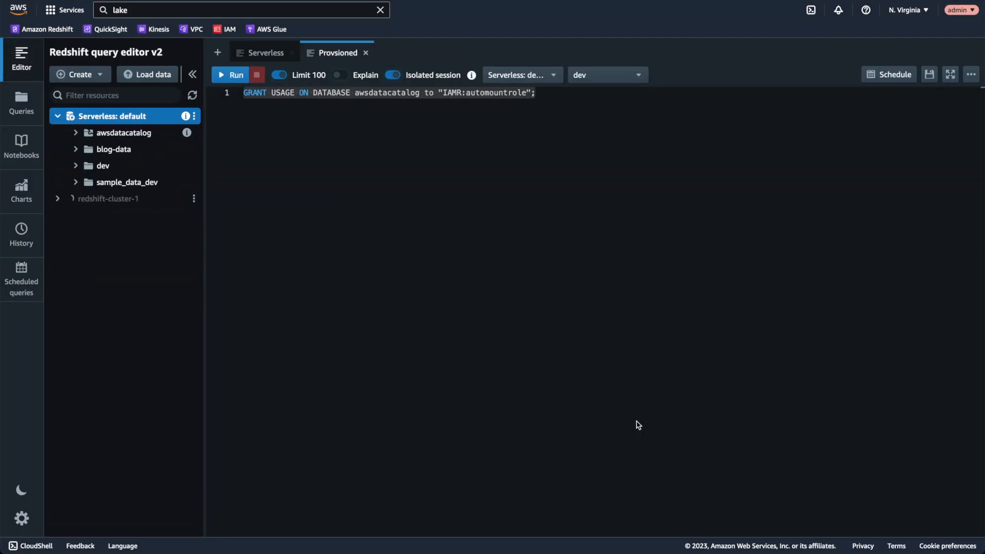